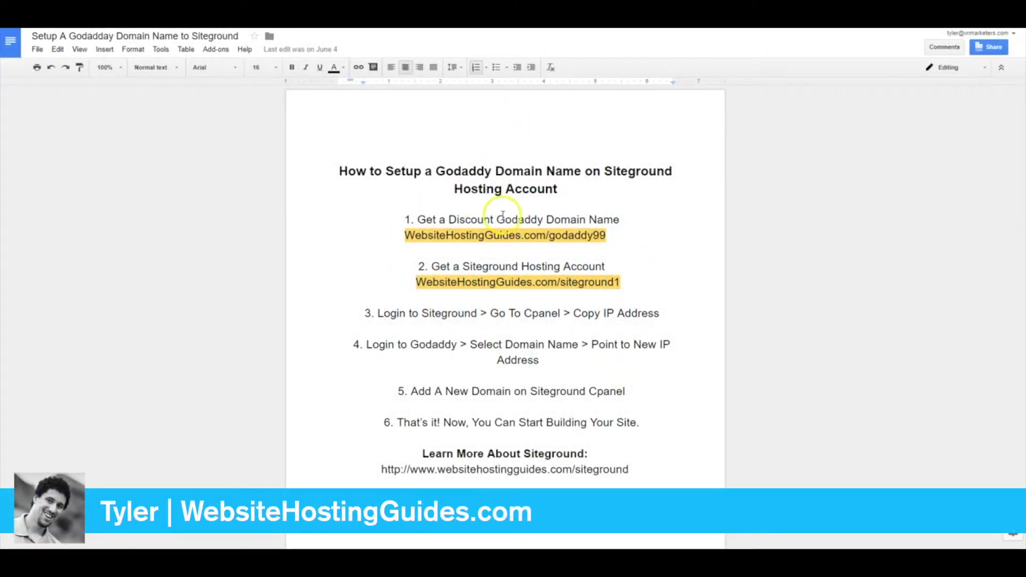
Step: Highlight the GoDaddy discount step and the SiteGround hosting account step in the outline
{"action": "left_click_drag", "start_coordinate": [497, 220], "coordinate": [564, 216]}
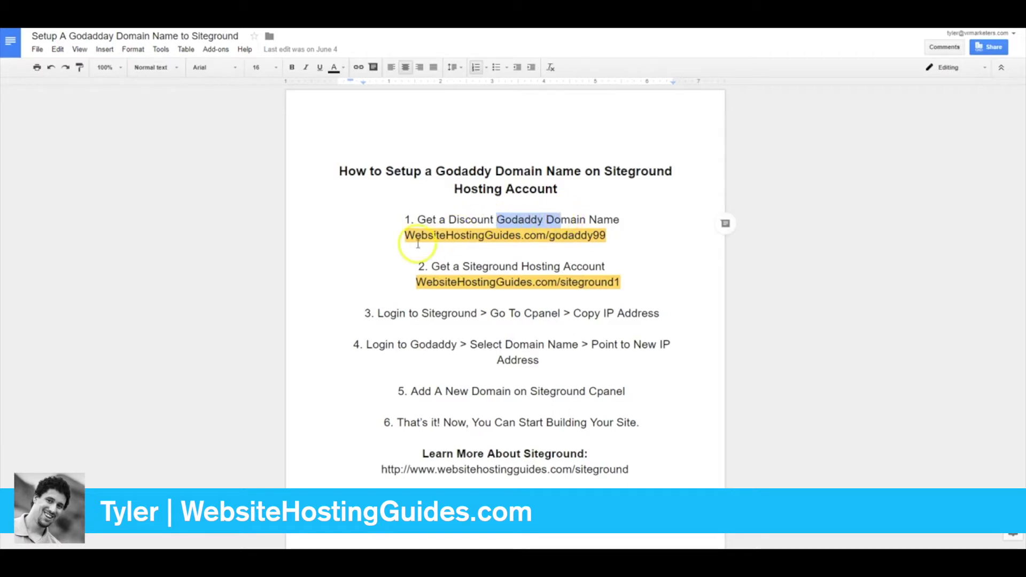
{"action": "left_click_drag", "start_coordinate": [405, 236], "coordinate": [606, 236]}
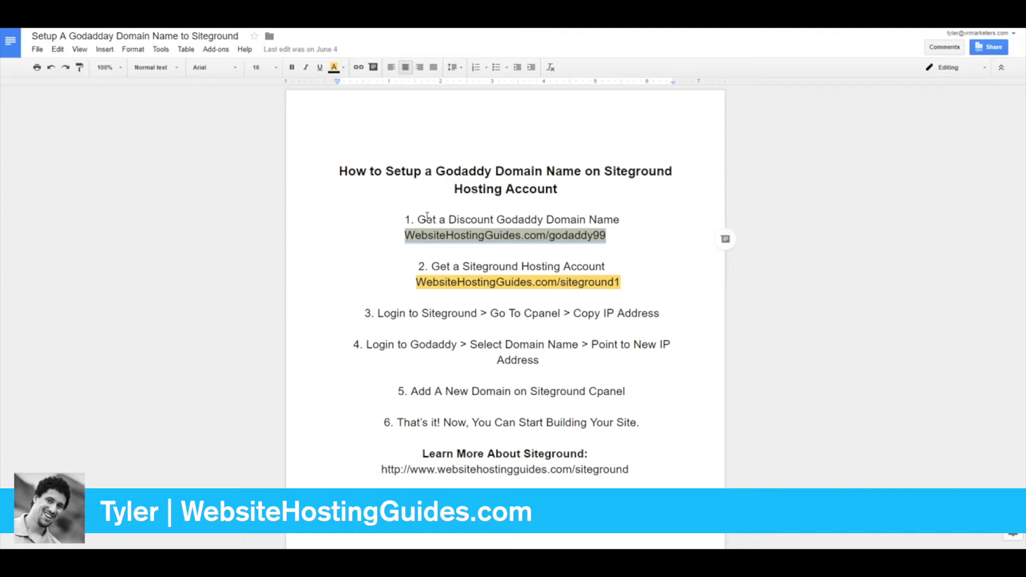
{"action": "left_click", "coordinate": [423, 272]}
{"action": "left_click_drag", "start_coordinate": [423, 271], "coordinate": [445, 279]}
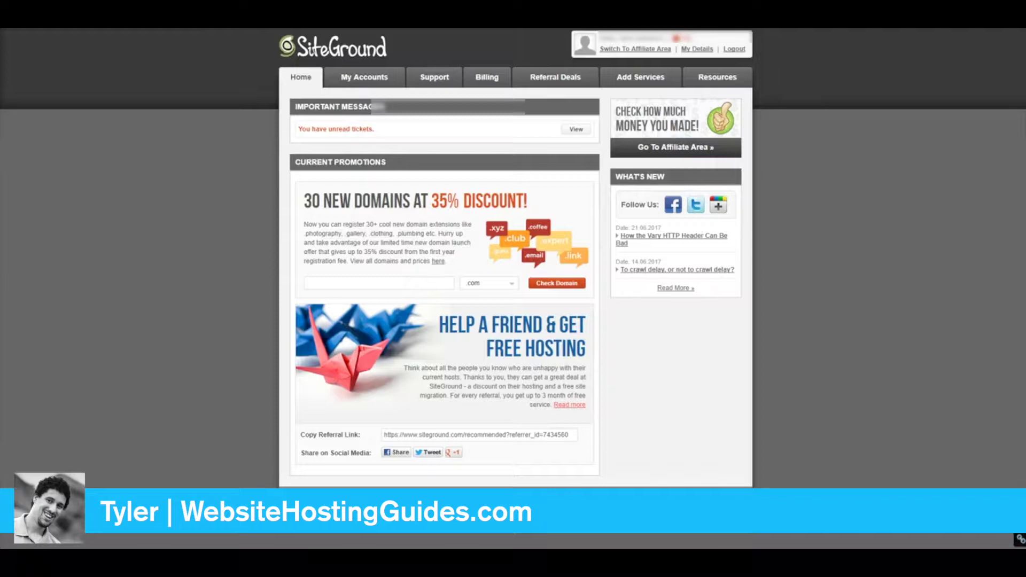
Step: Open the SiteGround hosting account's cPanel through secure access
{"action": "left_click", "coordinate": [372, 82]}
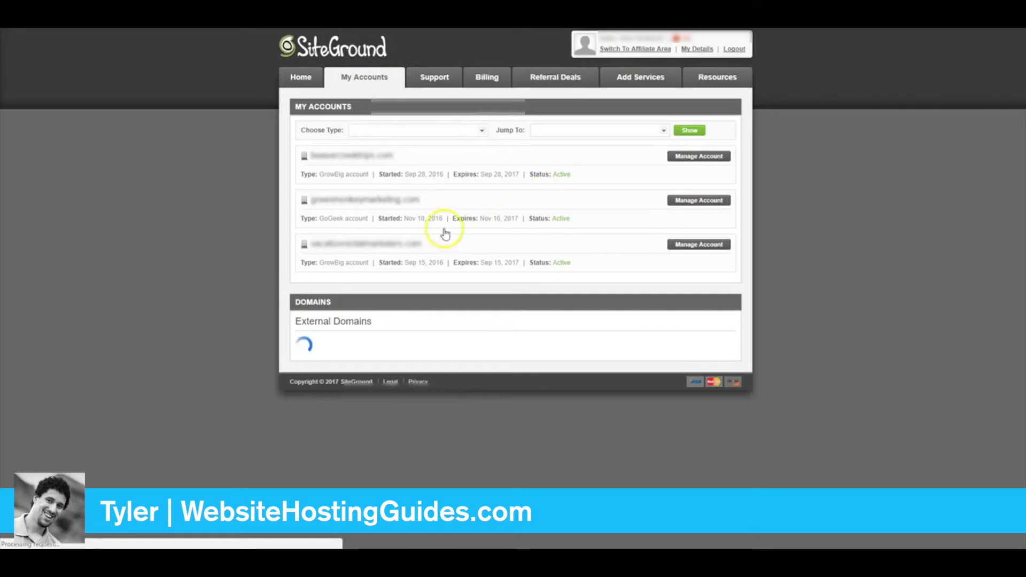
{"action": "left_click", "coordinate": [709, 247]}
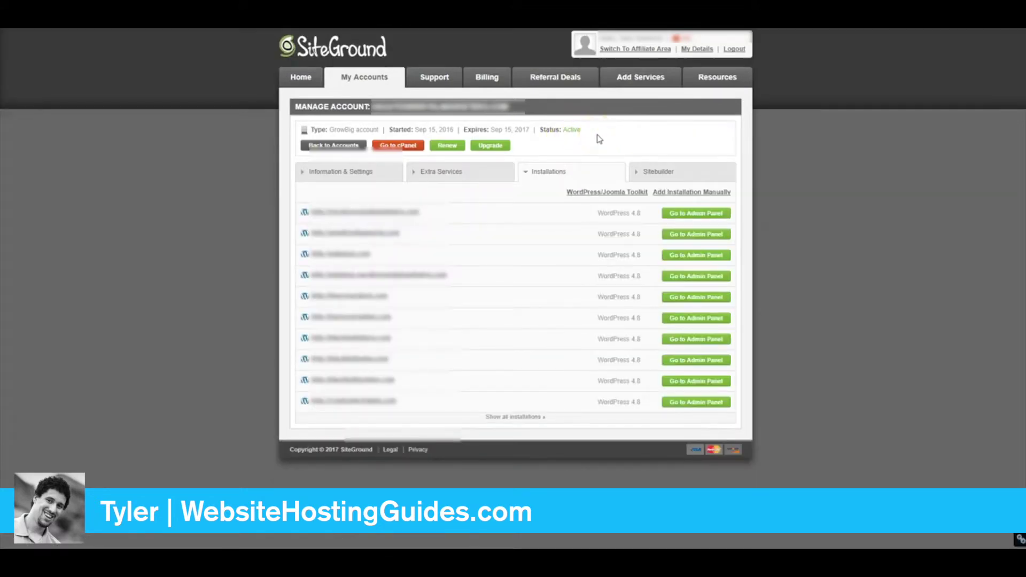
{"action": "left_click", "coordinate": [392, 151]}
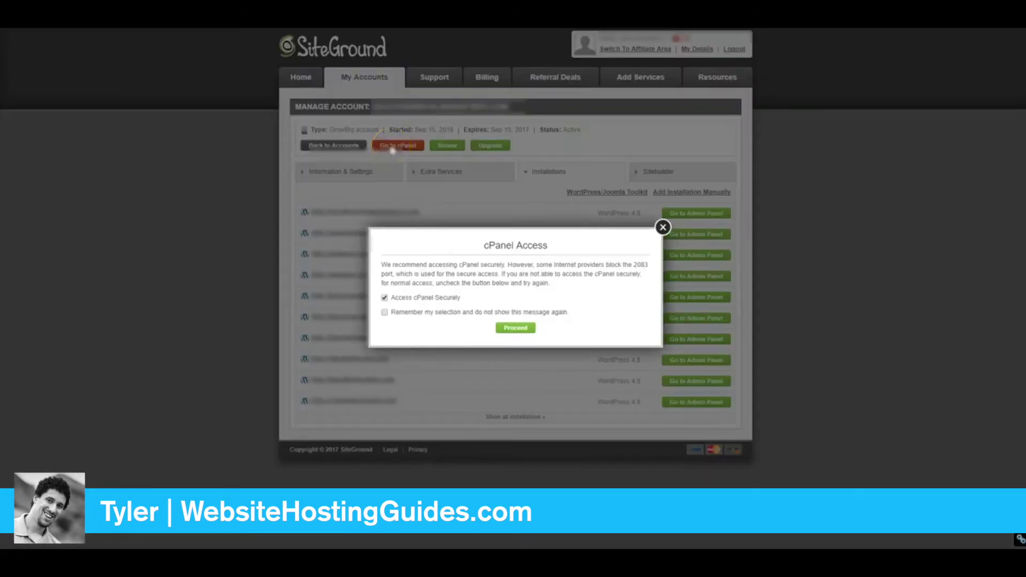
{"action": "left_click", "coordinate": [516, 328]}
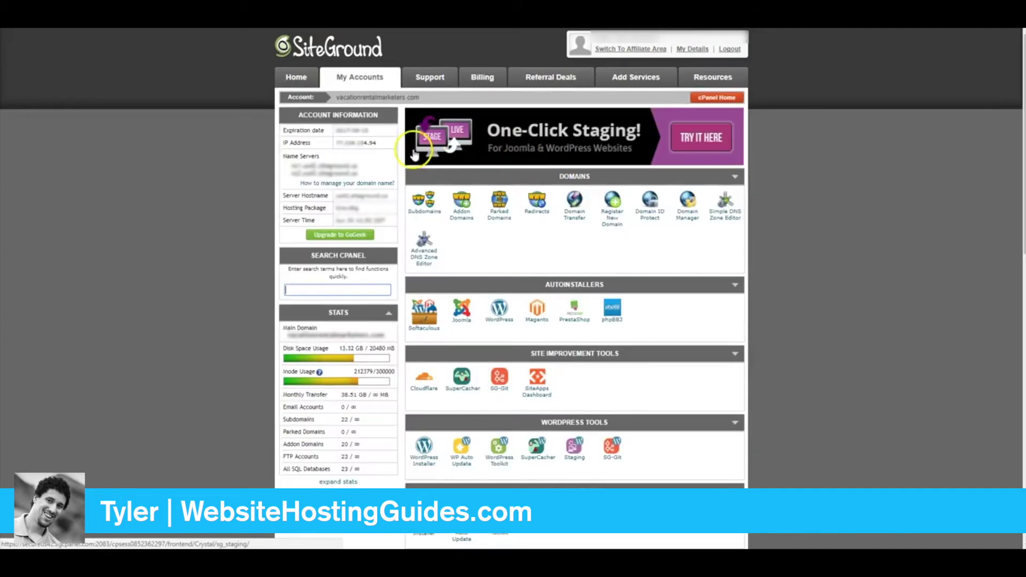
Step: Copy the hosting account's IP address from the cPanel page
{"action": "left_click_drag", "start_coordinate": [377, 143], "coordinate": [281, 141]}
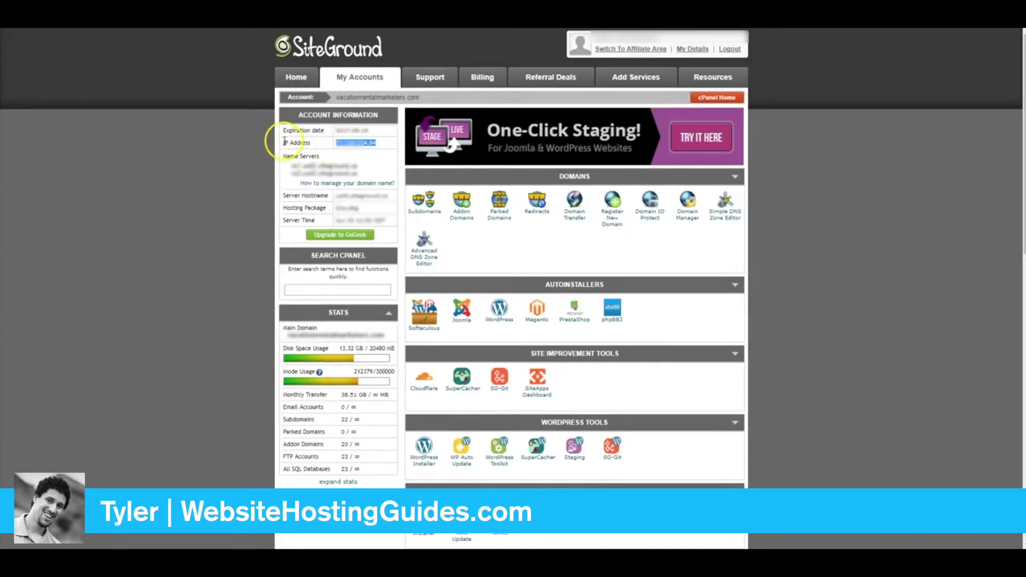
{"action": "right_click", "coordinate": [350, 143]}
{"action": "left_click", "coordinate": [380, 150]}
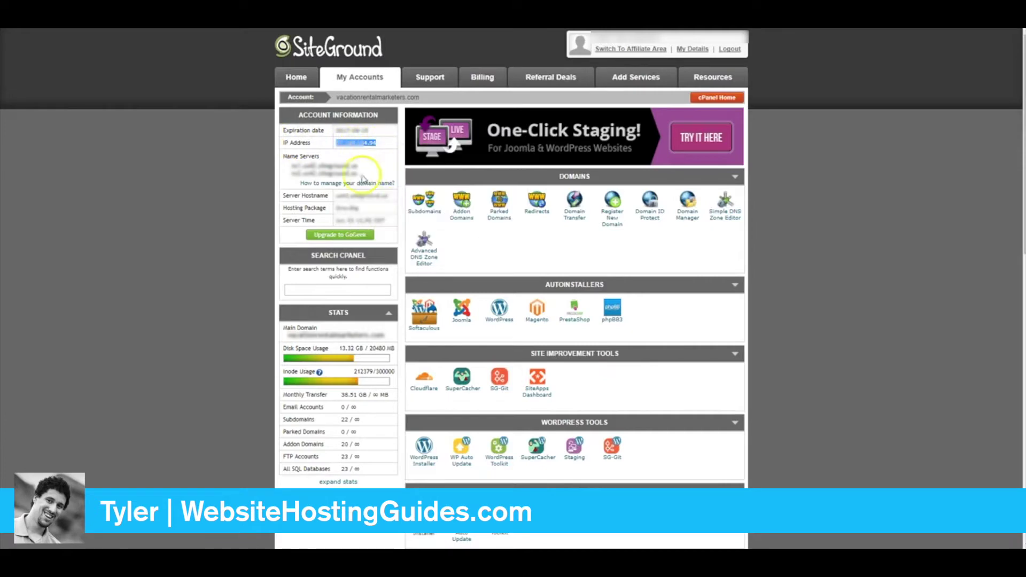
{"action": "right_click", "coordinate": [359, 141]}
{"action": "left_click", "coordinate": [377, 145]}
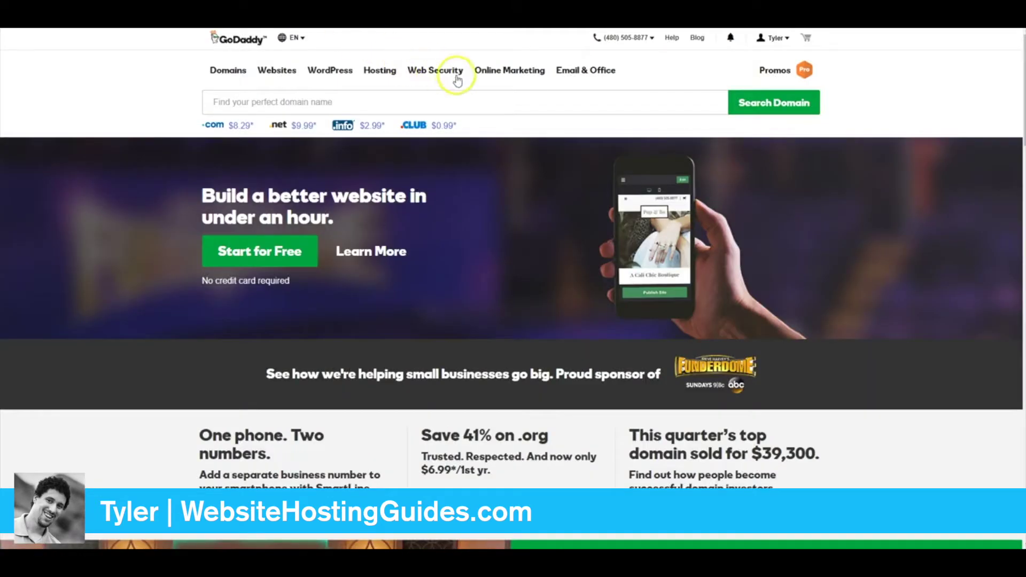
Step: Go to the GoDaddy account overview and expand the list of owned domains
{"action": "left_click", "coordinate": [779, 41]}
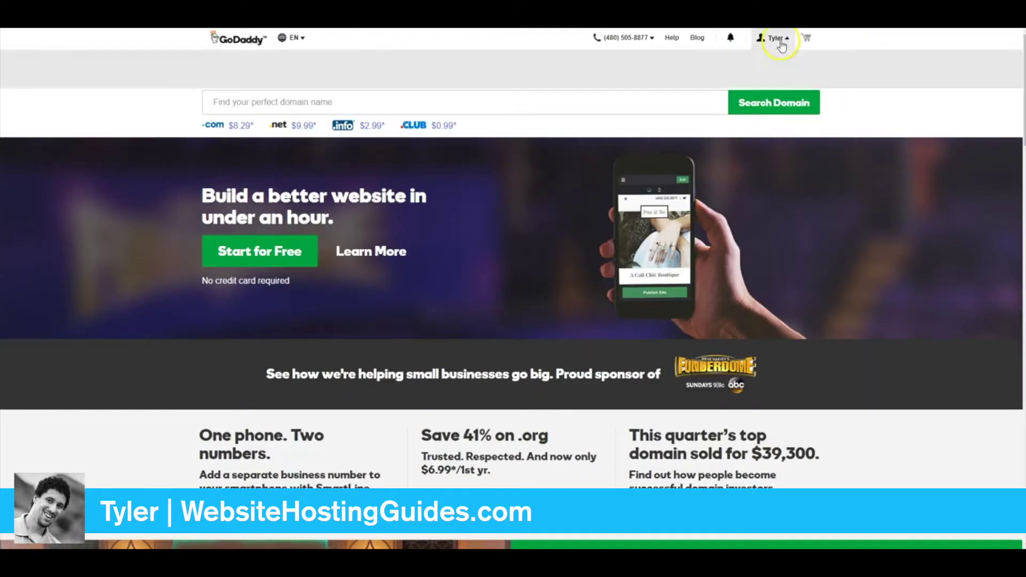
{"action": "left_click", "coordinate": [497, 245]}
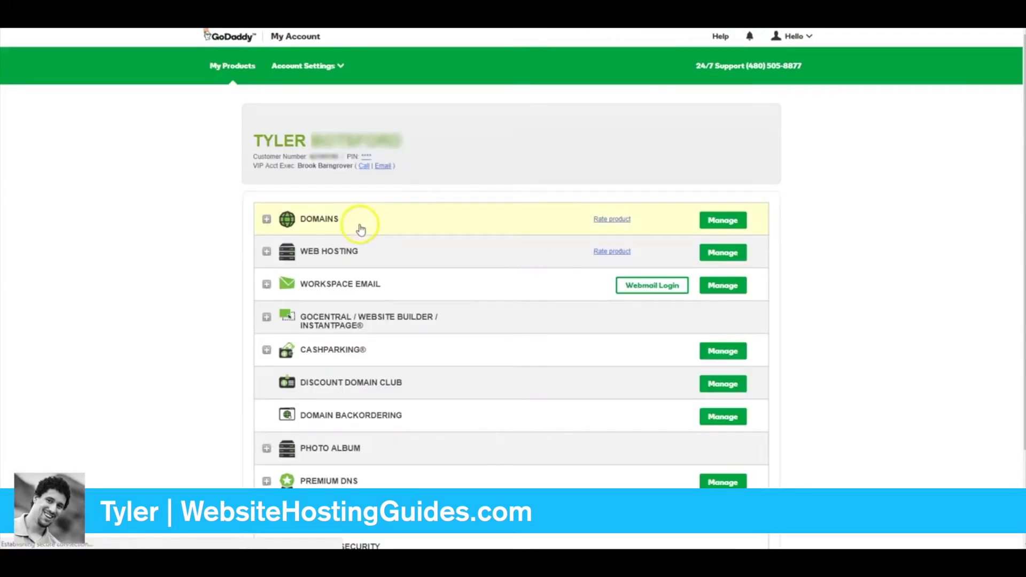
{"action": "left_click", "coordinate": [383, 230]}
{"action": "scroll", "coordinate": [383, 230], "scroll_direction": "down", "scroll_amount": 1}
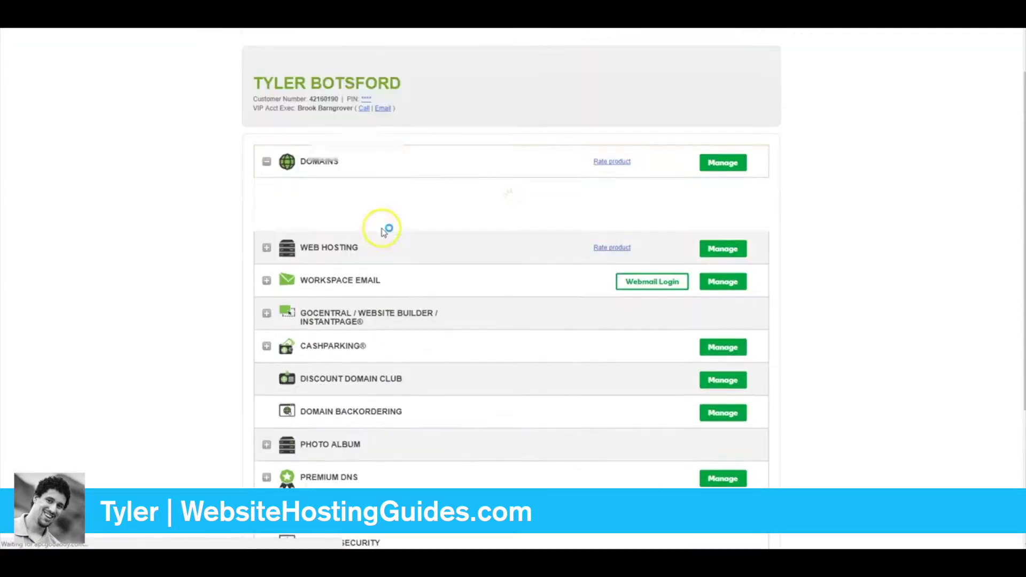
{"action": "scroll", "coordinate": [383, 230], "scroll_direction": "down", "scroll_amount": 2}
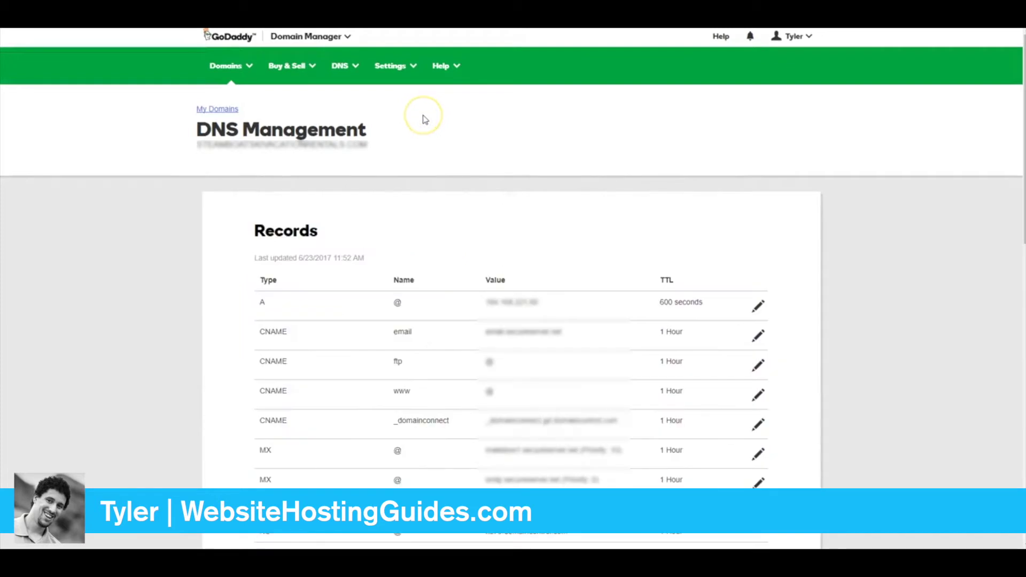
Step: Replace the @ A record's Points to address with the SiteGround IP and save
{"action": "scroll", "coordinate": [419, 115], "scroll_direction": "down", "scroll_amount": 2}
{"action": "scroll", "coordinate": [419, 115], "scroll_direction": "down", "scroll_amount": 1}
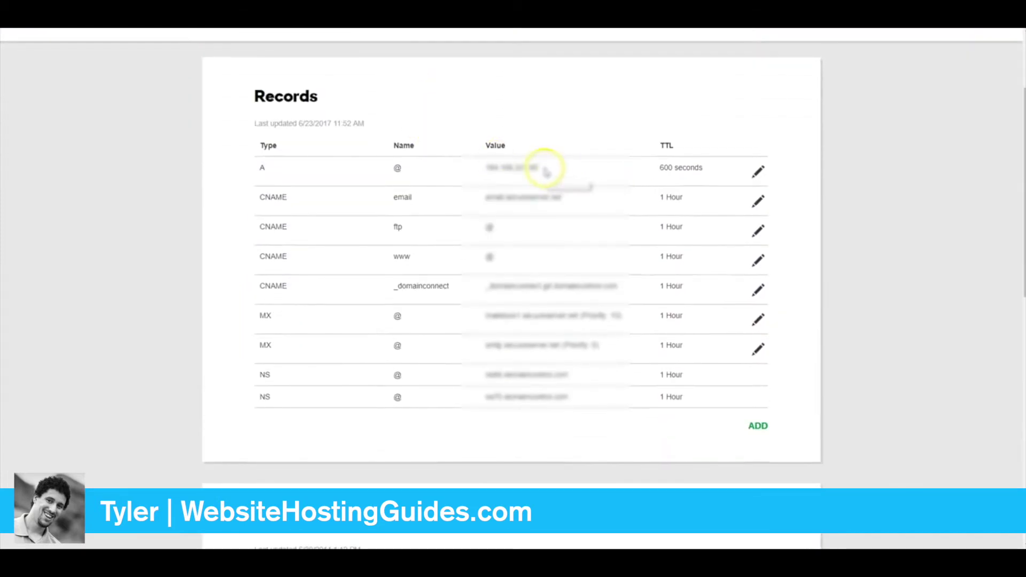
{"action": "left_click_drag", "start_coordinate": [542, 167], "coordinate": [475, 161]}
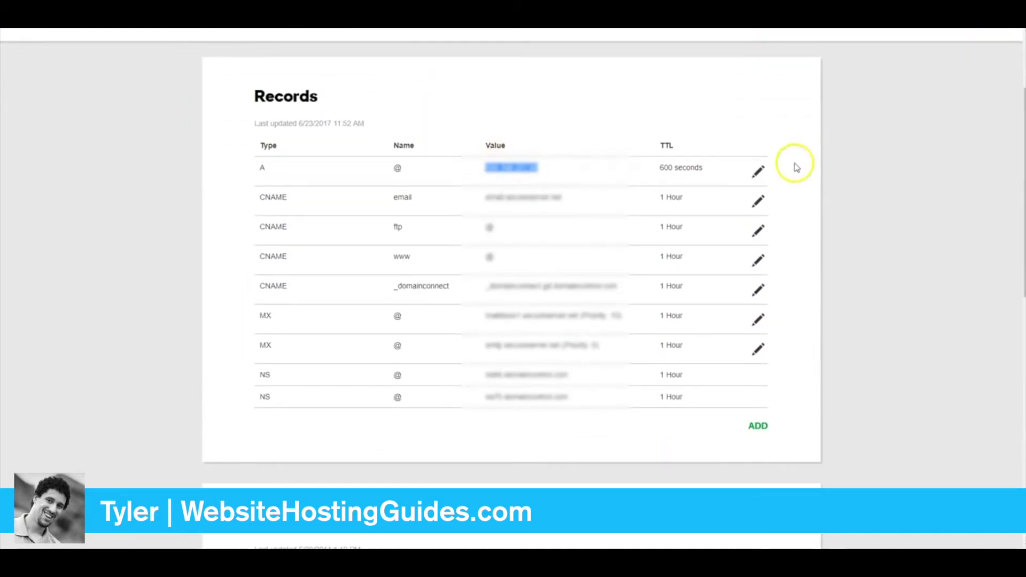
{"action": "left_click", "coordinate": [758, 171]}
{"action": "left_click_drag", "start_coordinate": [521, 228], "coordinate": [362, 218]}
{"action": "key", "text": "ctrl+v"}
{"action": "left_click", "coordinate": [640, 317]}
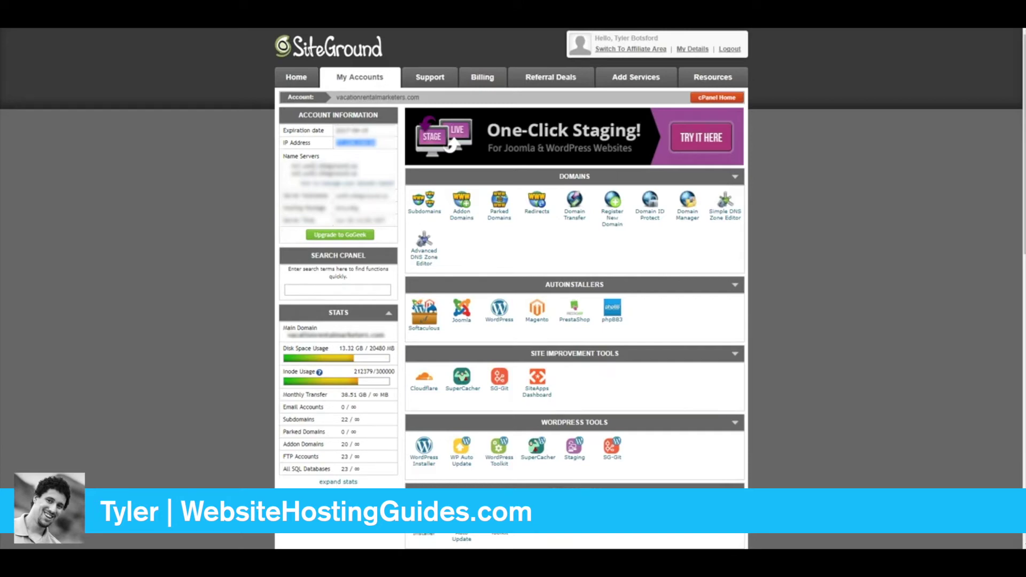
Step: On the Addon Domains page, paste the domain in as the new addon domain
{"action": "left_click", "coordinate": [470, 218]}
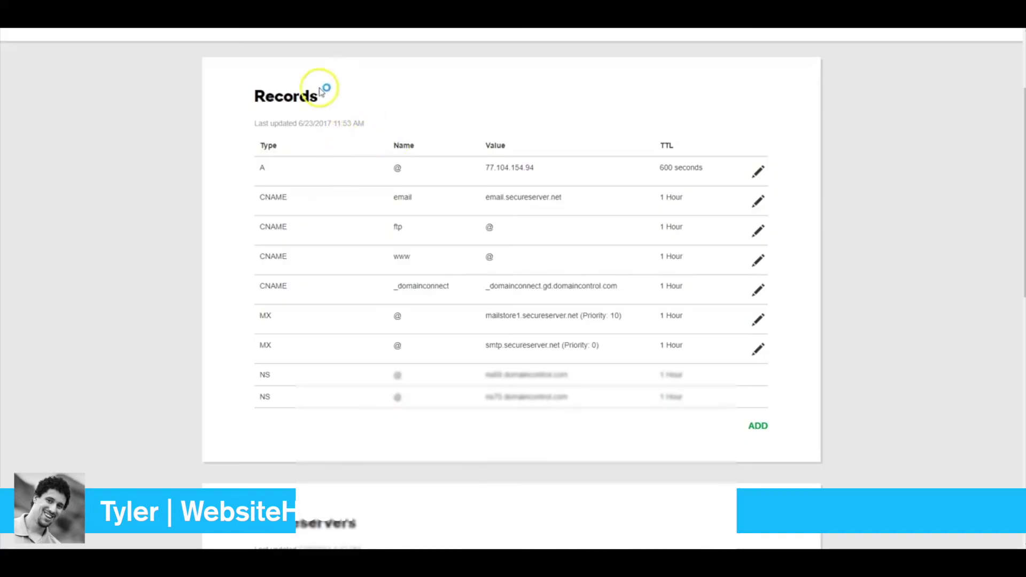
{"action": "scroll", "coordinate": [320, 85], "scroll_direction": "up", "scroll_amount": 3}
{"action": "left_click_drag", "start_coordinate": [361, 153], "coordinate": [194, 144]}
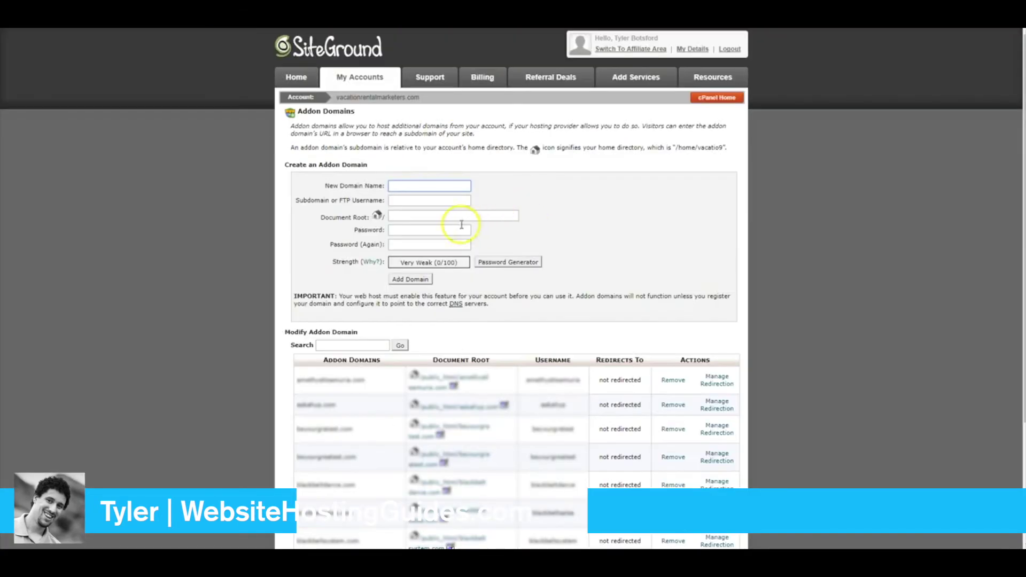
{"action": "left_click", "coordinate": [406, 186]}
{"action": "key", "text": "ctrl+v"}
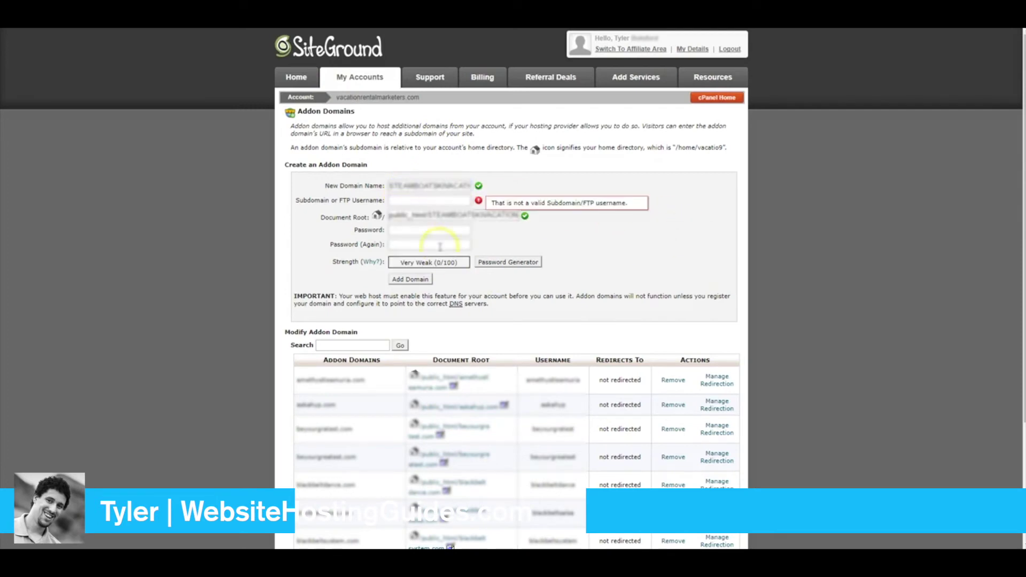
Step: Fill both password fields with the same generated strong password
{"action": "left_click", "coordinate": [407, 232]}
{"action": "type", "text": "a"}
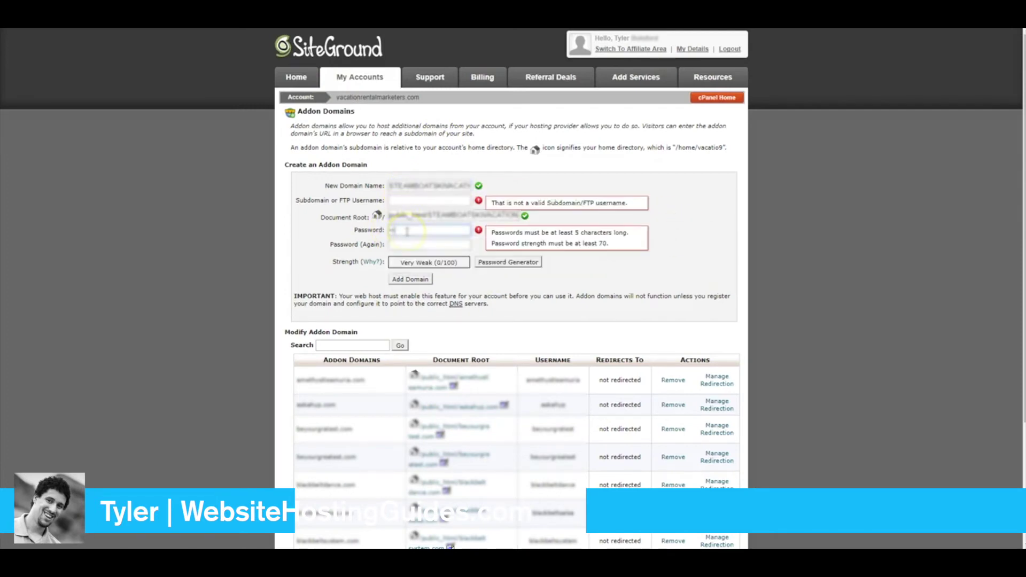
{"action": "type", "text": "aaaaa"}
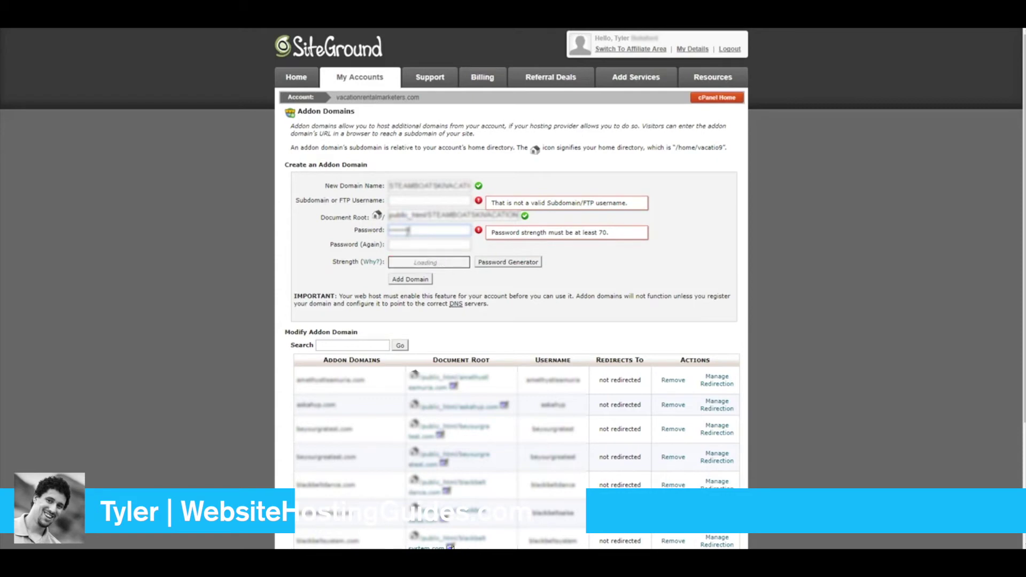
{"action": "key", "text": "ctrl+v"}
{"action": "key", "text": "Tab"}
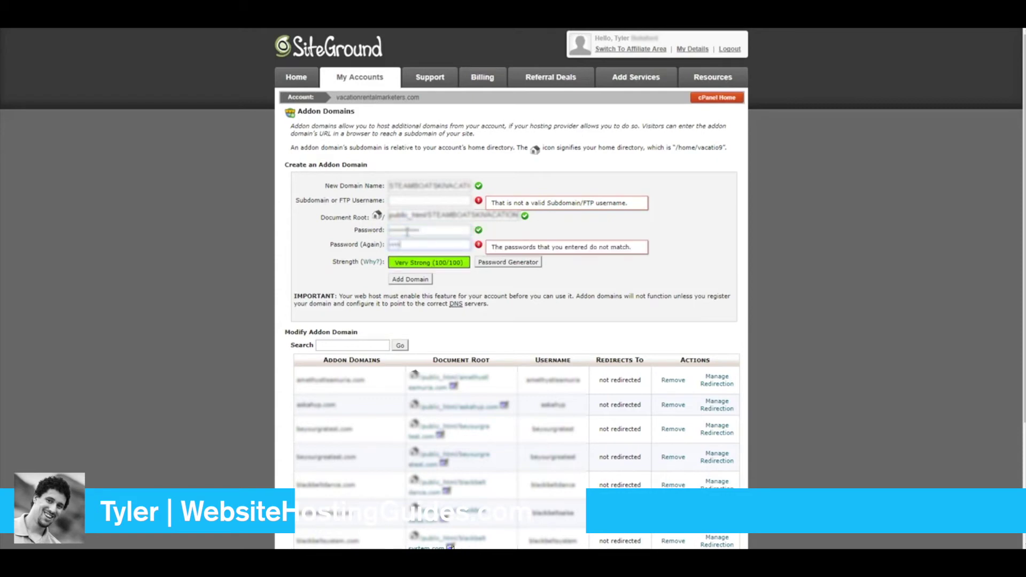
{"action": "key", "text": "ctrl+v"}
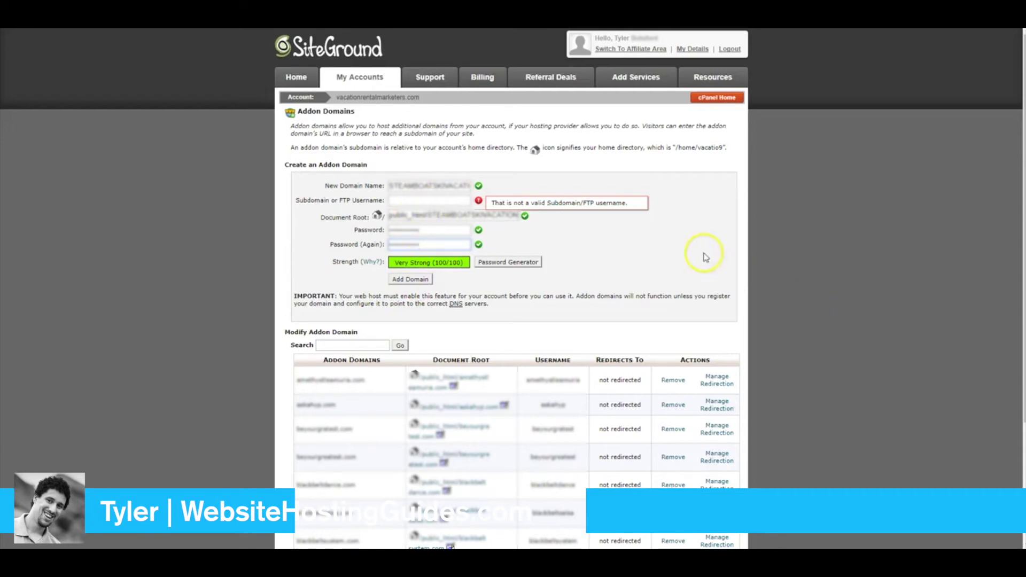
Step: Submit the addon domain form and dismiss the validation errors message
{"action": "left_click", "coordinate": [418, 185]}
{"action": "double_click", "coordinate": [418, 184]}
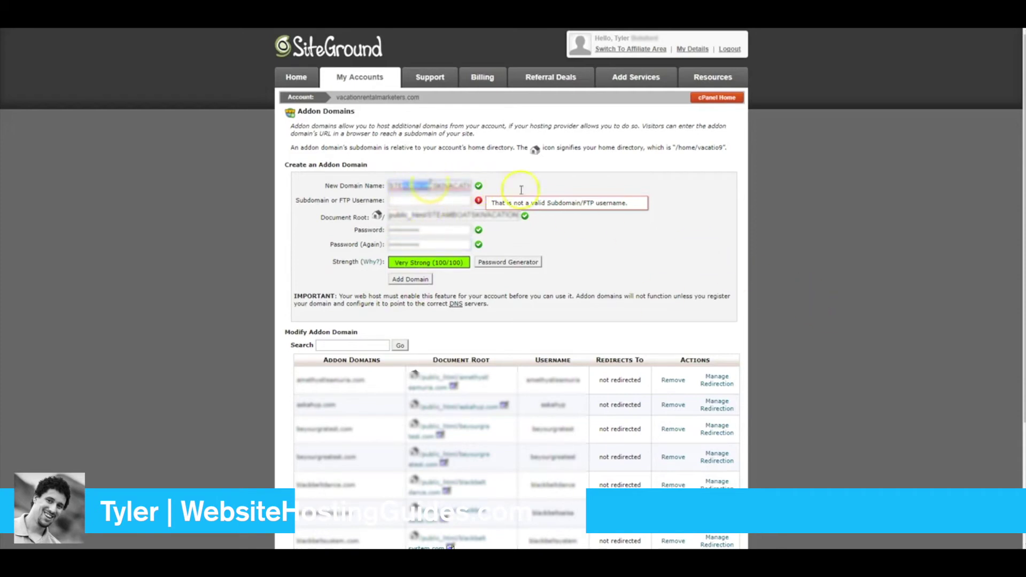
{"action": "left_click", "coordinate": [471, 185]}
{"action": "double_click", "coordinate": [470, 186]}
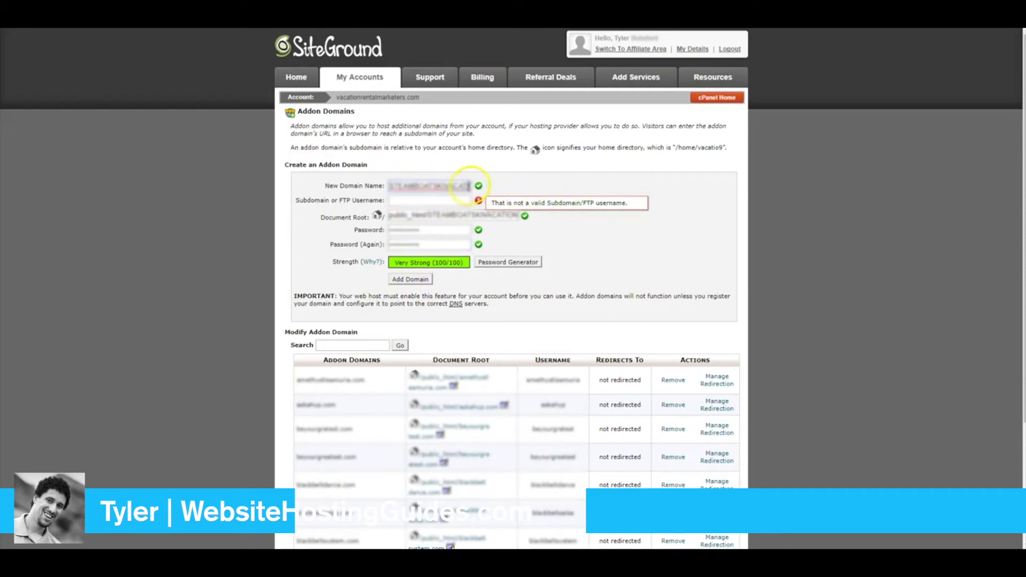
{"action": "key", "text": "Return"}
{"action": "left_click", "coordinate": [511, 308]}
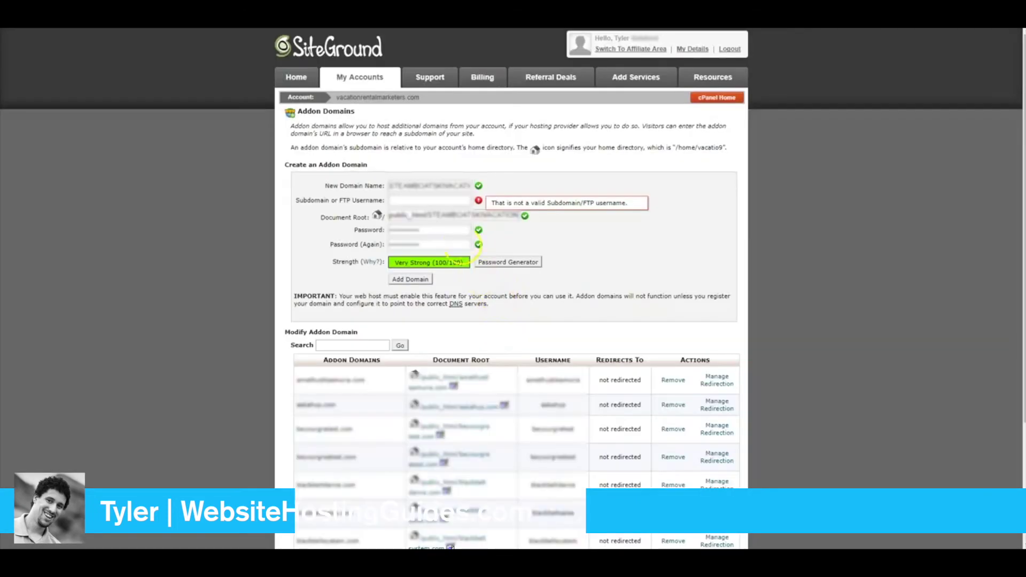
Step: Enter 'vaca' as the subdomain/FTP username, add the domain, and dismiss Smart Lock
{"action": "type", "text": "vaca"}
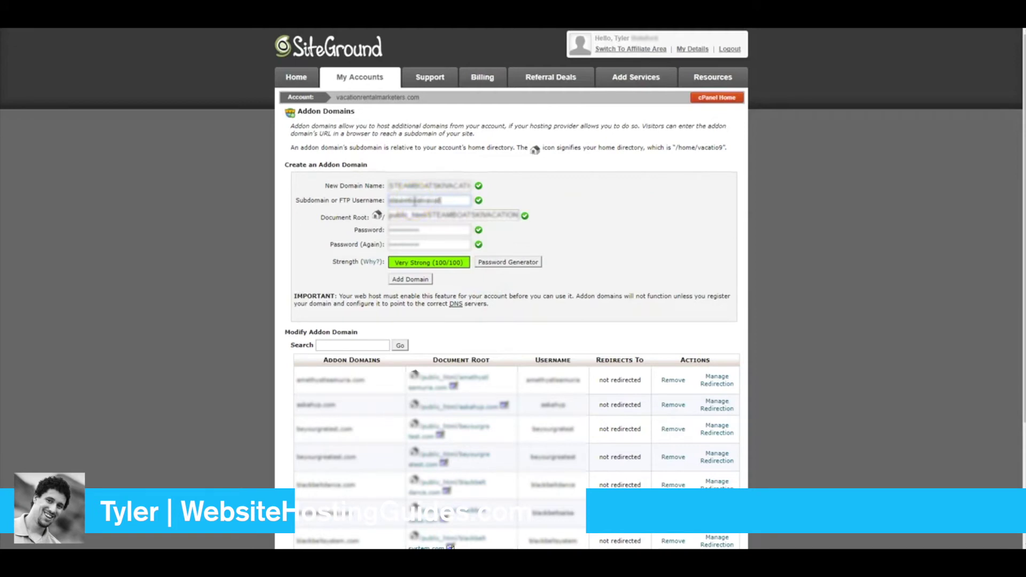
{"action": "left_click", "coordinate": [412, 279]}
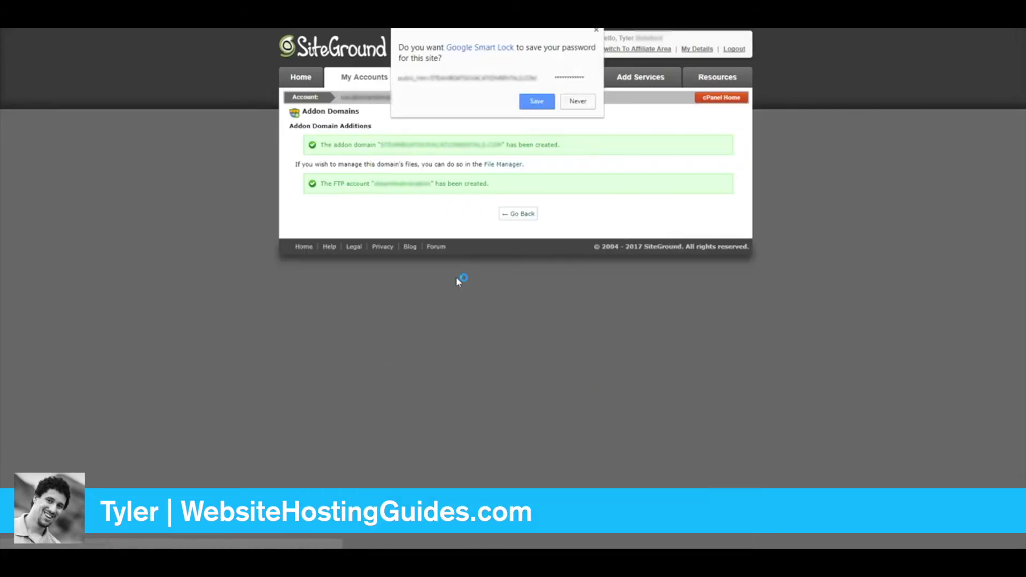
{"action": "left_click", "coordinate": [597, 31]}
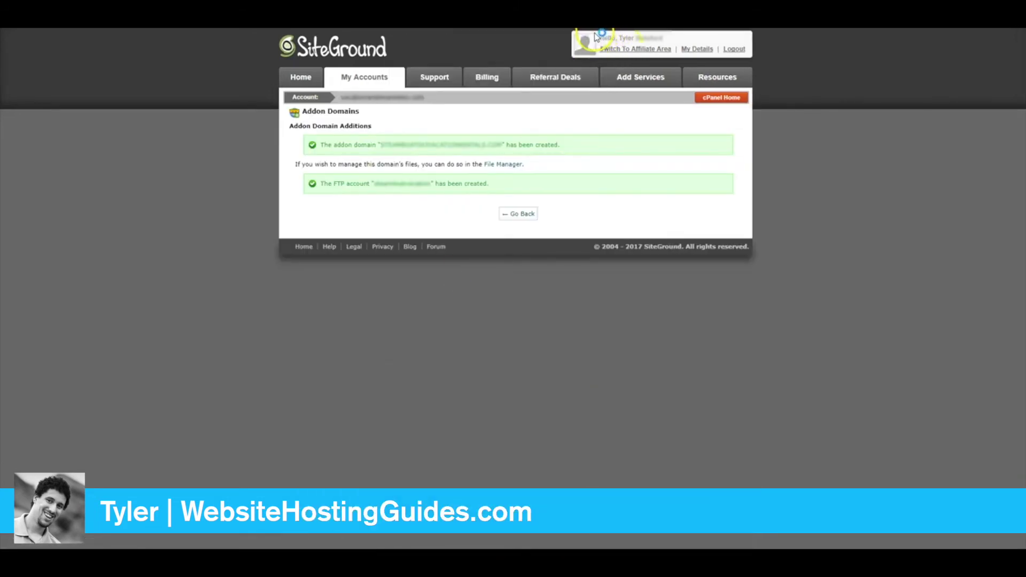
Step: Return to cPanel Home and launch the WordPress Installer under WordPress Tools
{"action": "left_click", "coordinate": [712, 99]}
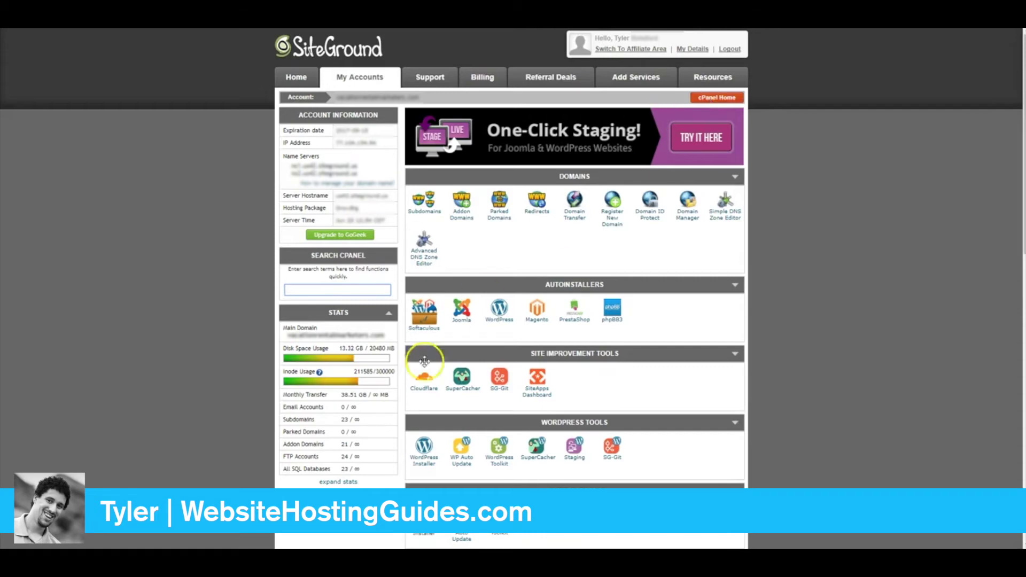
{"action": "left_click", "coordinate": [425, 456]}
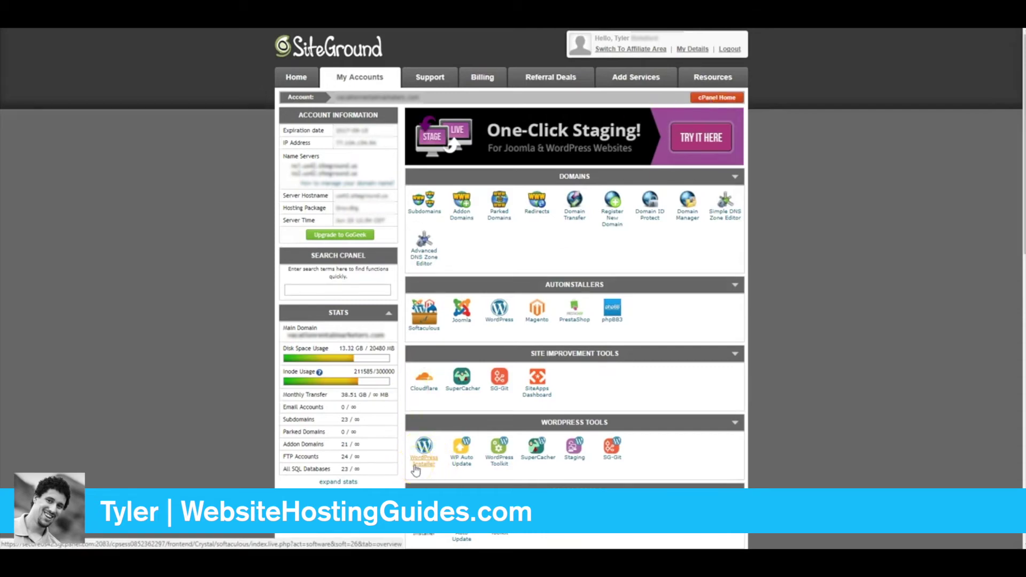
{"action": "left_click", "coordinate": [416, 469]}
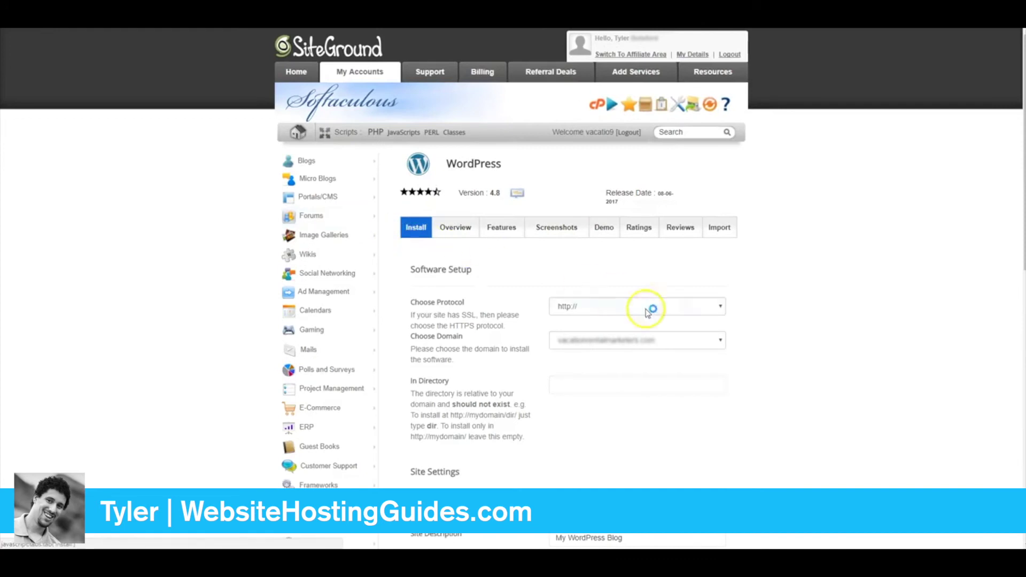
Step: Choose the newly added addon domain in the Choose Domain dropdown
{"action": "left_click", "coordinate": [649, 341]}
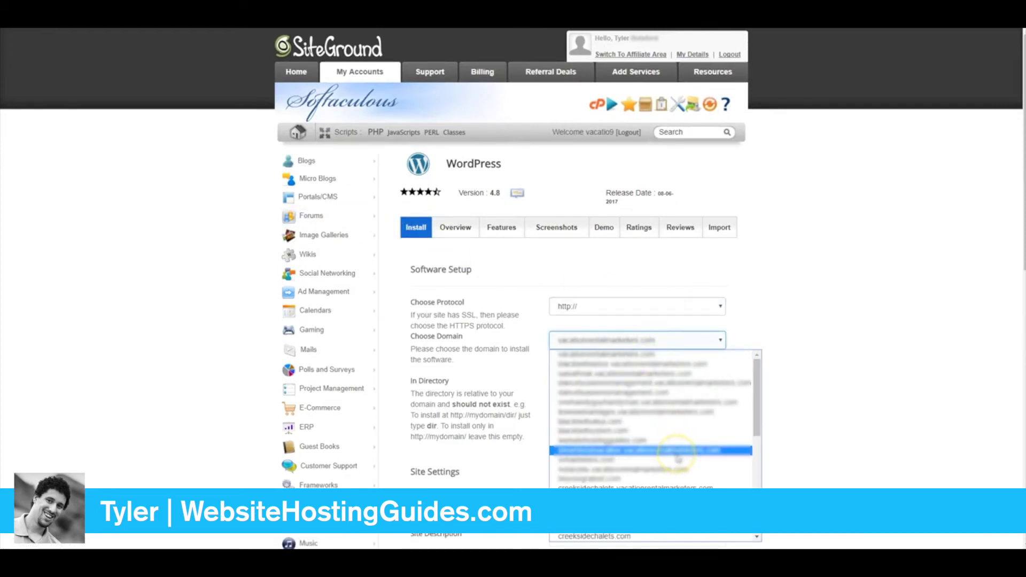
{"action": "scroll", "coordinate": [678, 459], "scroll_direction": "down", "scroll_amount": 5}
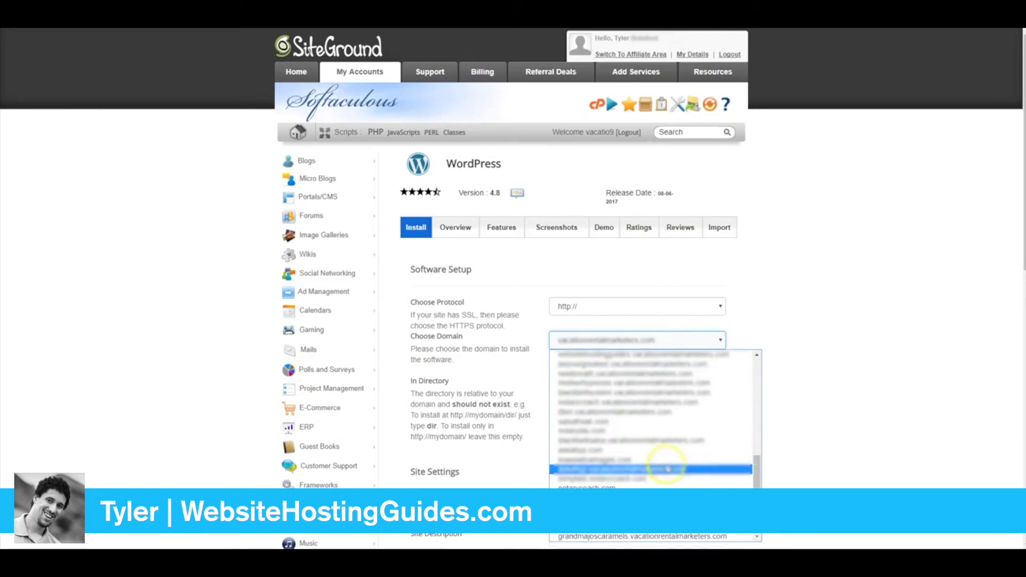
{"action": "left_click", "coordinate": [636, 537]}
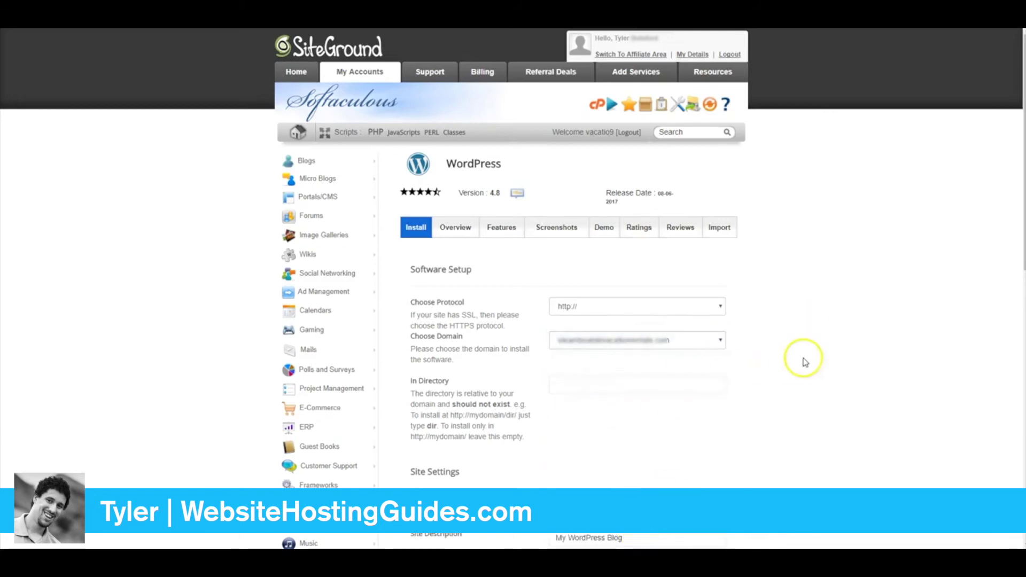
{"action": "scroll", "coordinate": [797, 348], "scroll_direction": "down", "scroll_amount": 4}
Step: Select the default 'My Blog' site name and review the form down to Install
{"action": "triple_click", "coordinate": [605, 314]}
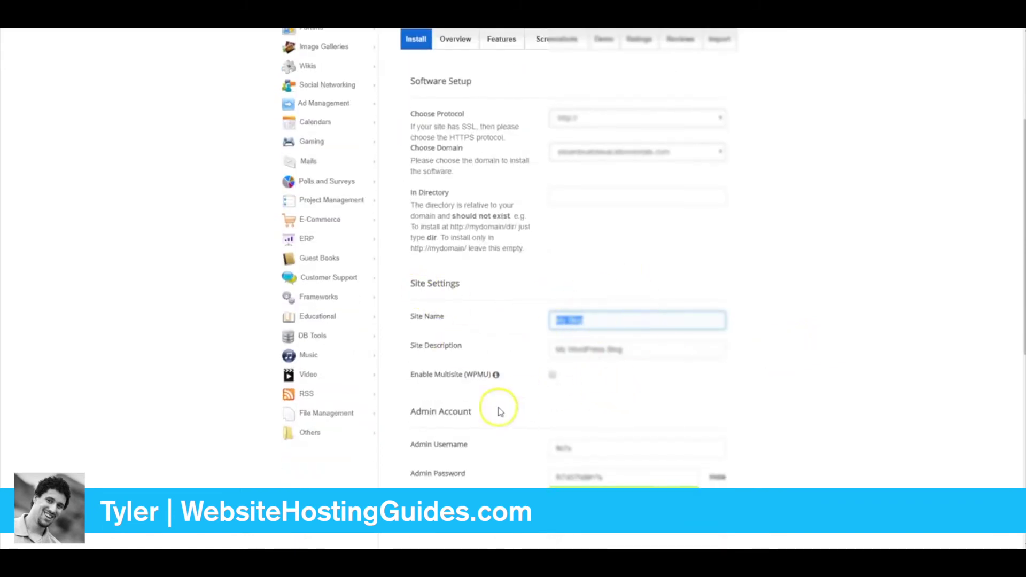
{"action": "scroll", "coordinate": [435, 378], "scroll_direction": "down", "scroll_amount": 2}
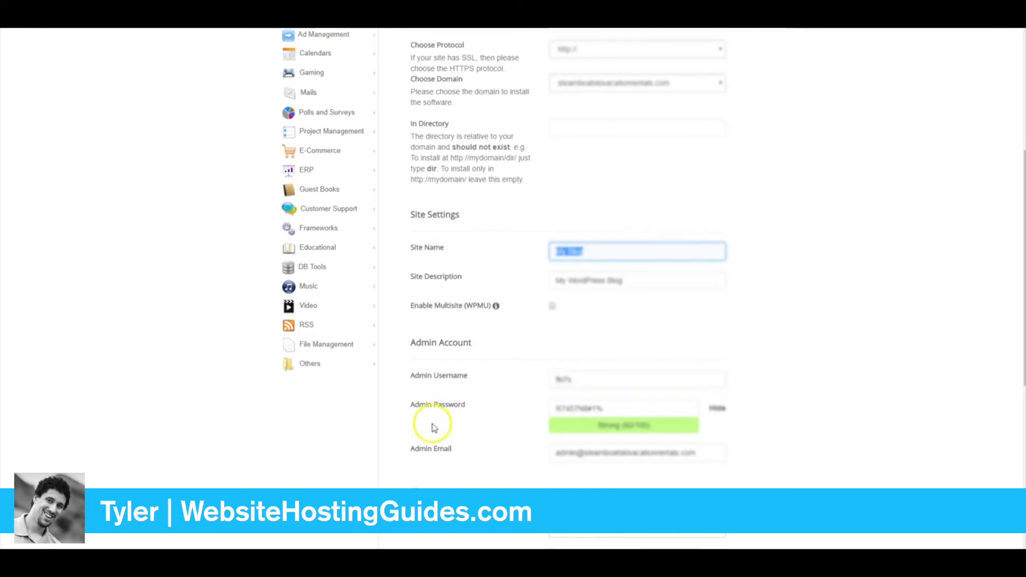
{"action": "scroll", "coordinate": [431, 424], "scroll_direction": "down", "scroll_amount": 4}
{"action": "scroll", "coordinate": [417, 341], "scroll_direction": "down", "scroll_amount": 2}
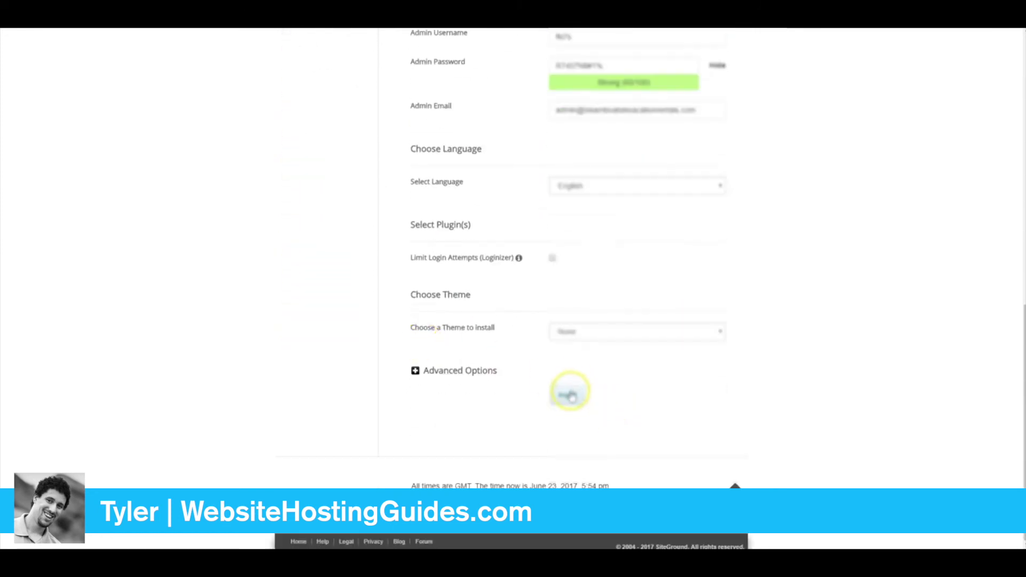
{"action": "scroll", "coordinate": [671, 364], "scroll_direction": "up", "scroll_amount": 1}
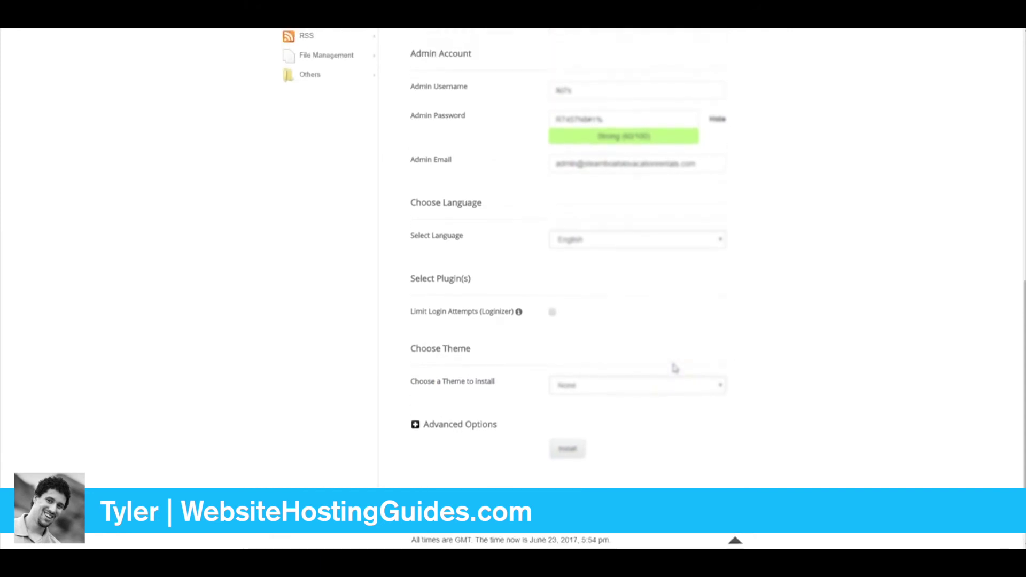
{"action": "scroll", "coordinate": [675, 368], "scroll_direction": "up", "scroll_amount": 1}
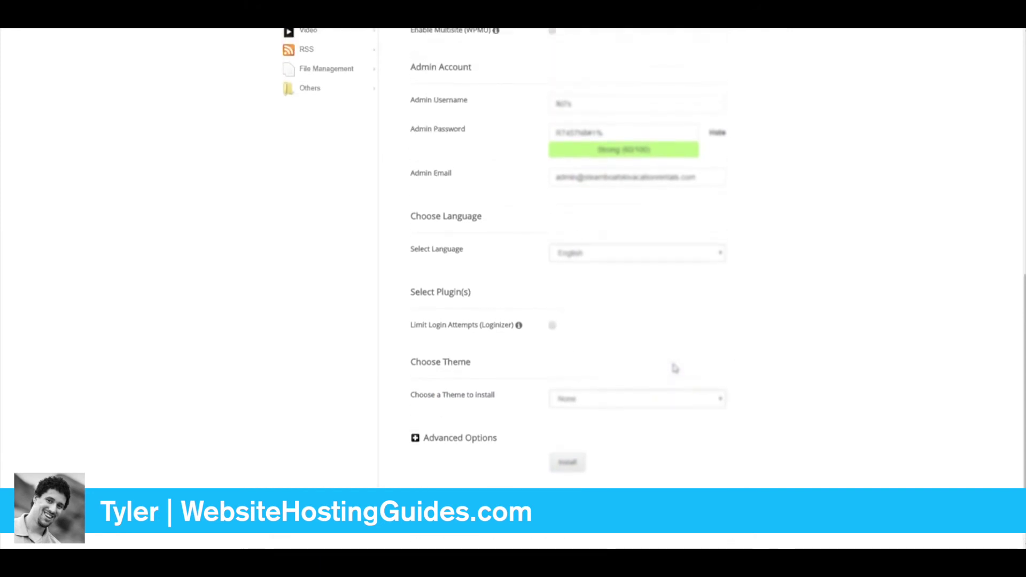
{"action": "left_click", "coordinate": [643, 290]}
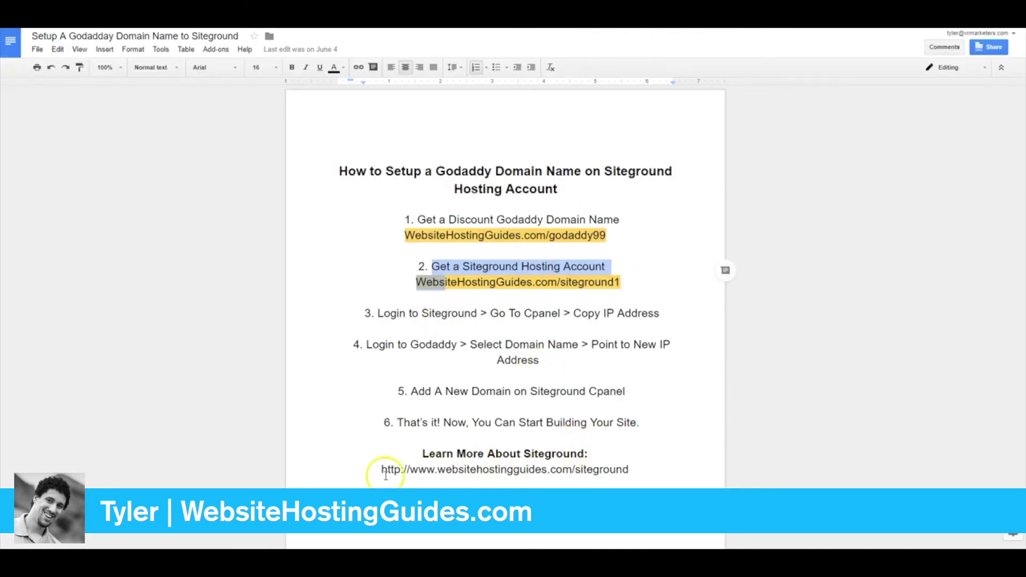
{"action": "left_click_drag", "start_coordinate": [383, 469], "coordinate": [628, 475]}
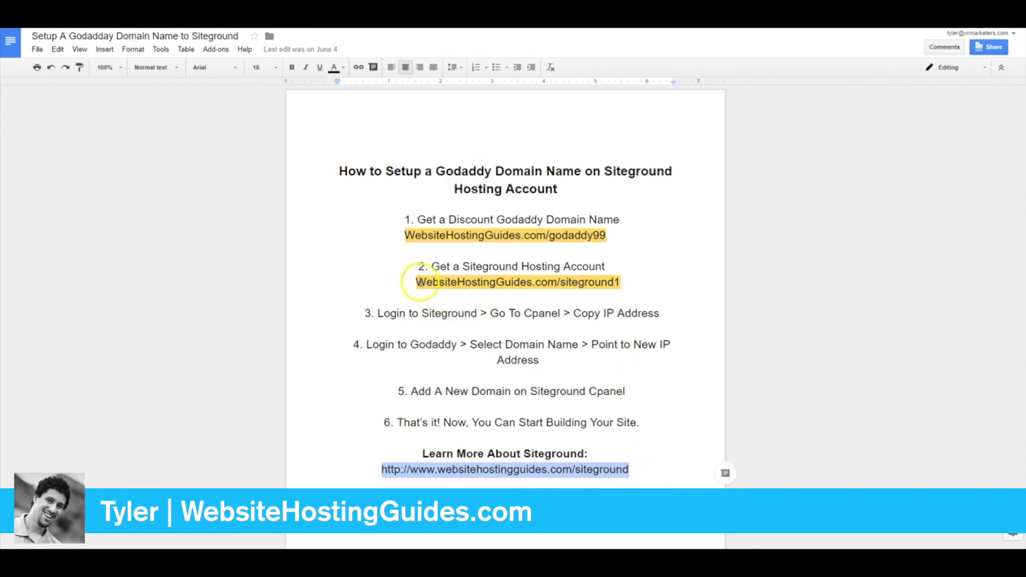
{"action": "left_click_drag", "start_coordinate": [416, 282], "coordinate": [635, 284]}
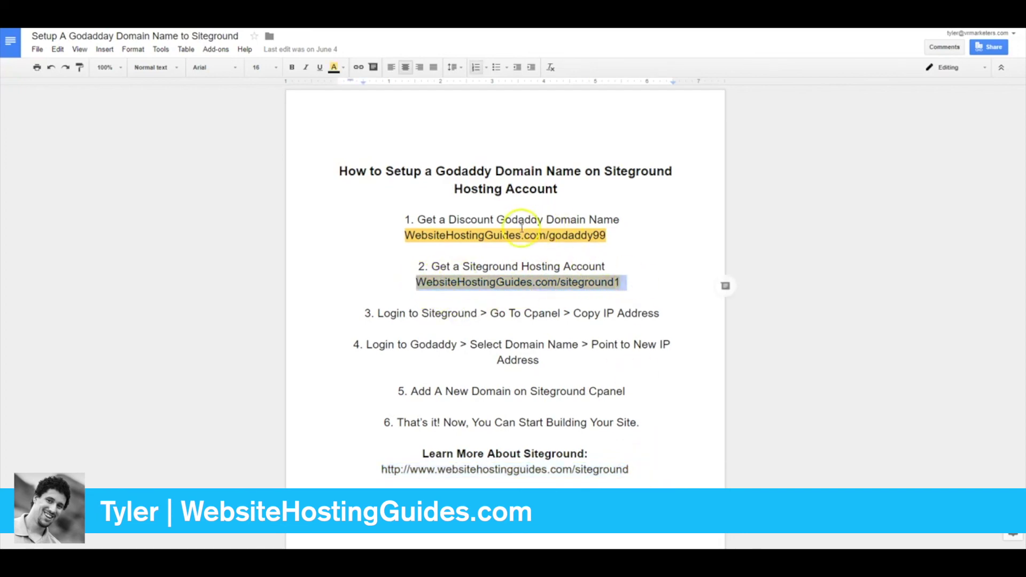